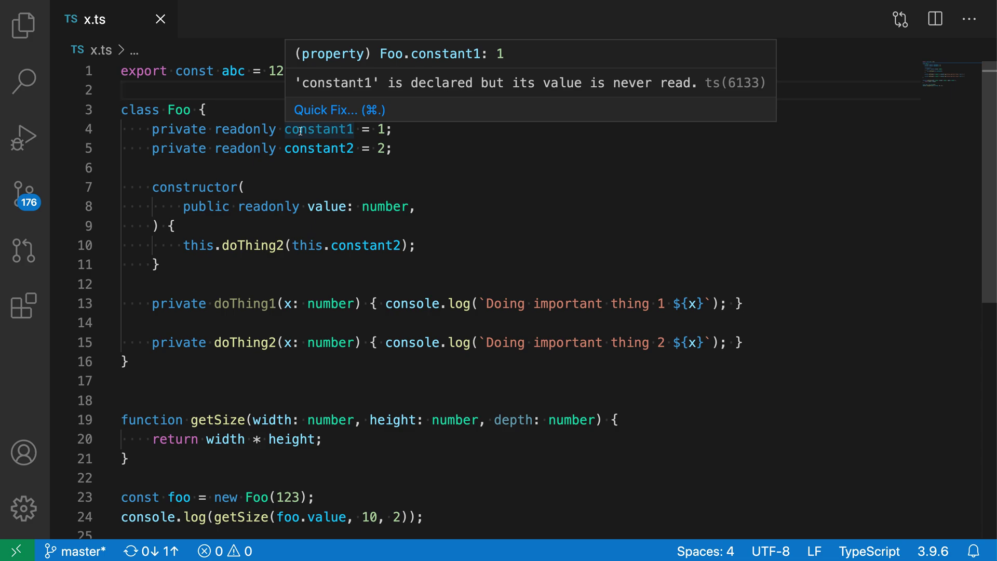
- Inspect the constant1 declaration and where constant2 is used in class Foo
left_click(299, 130)
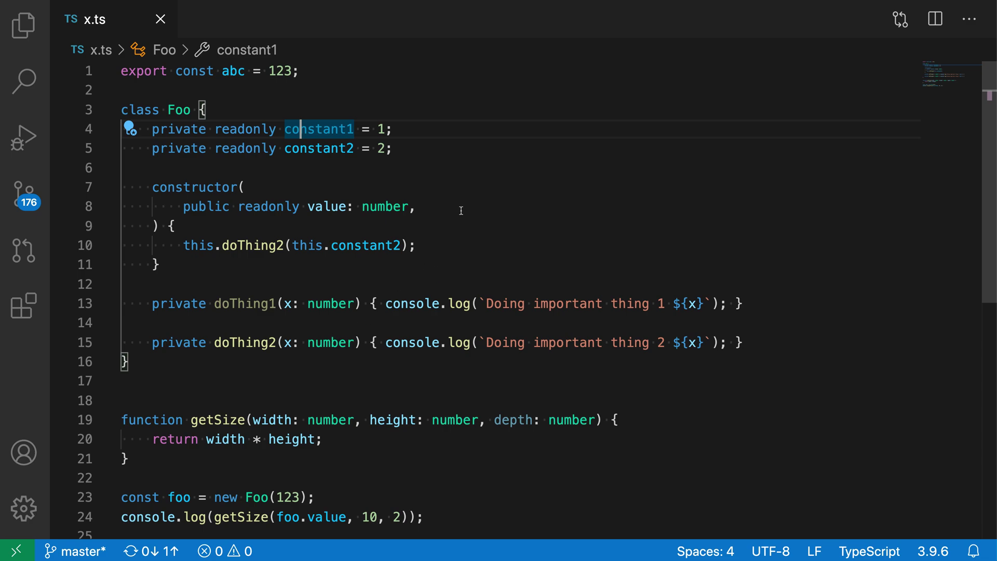
left_click(317, 149)
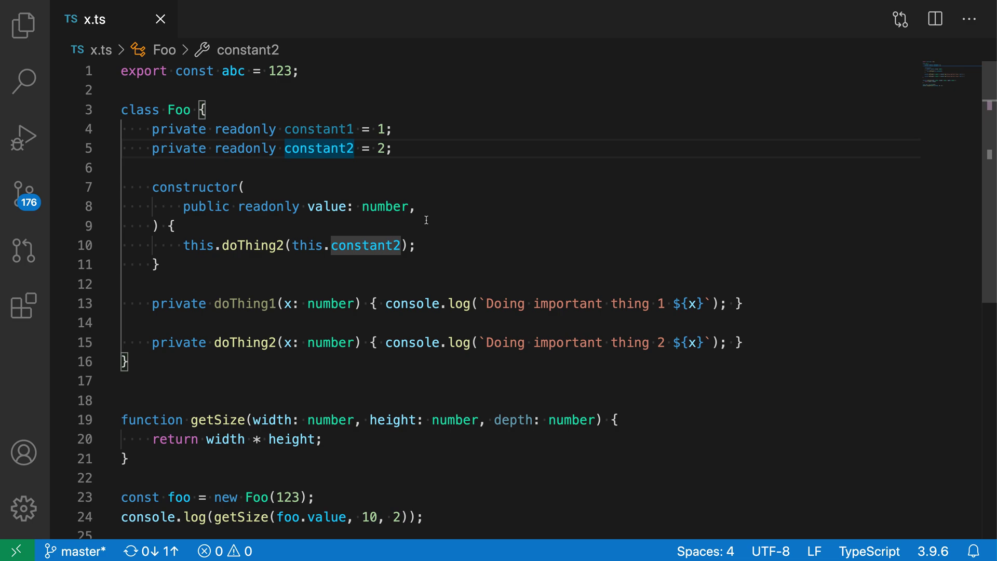
key("End")
key("Up")
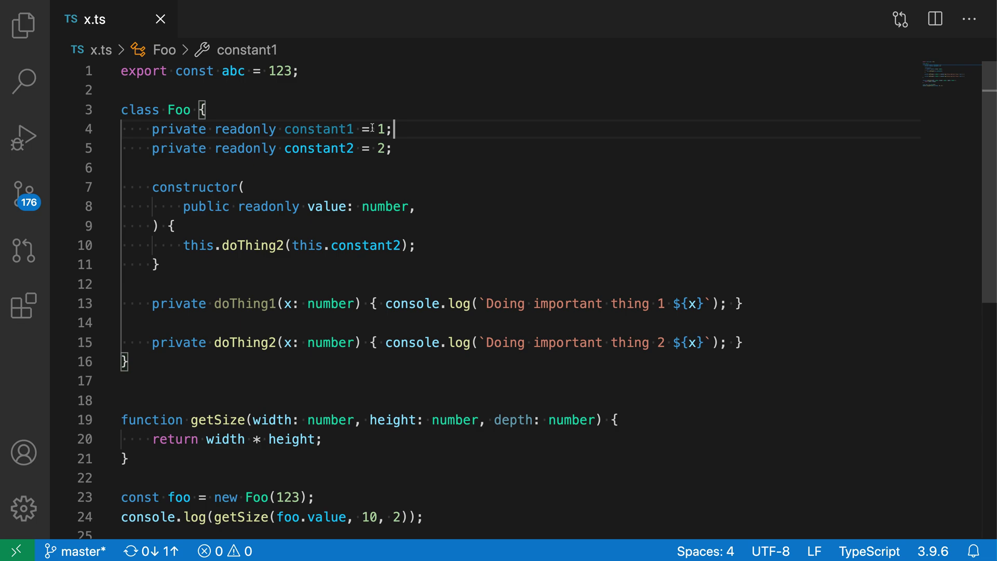
key("shift+Home")
left_click(344, 107)
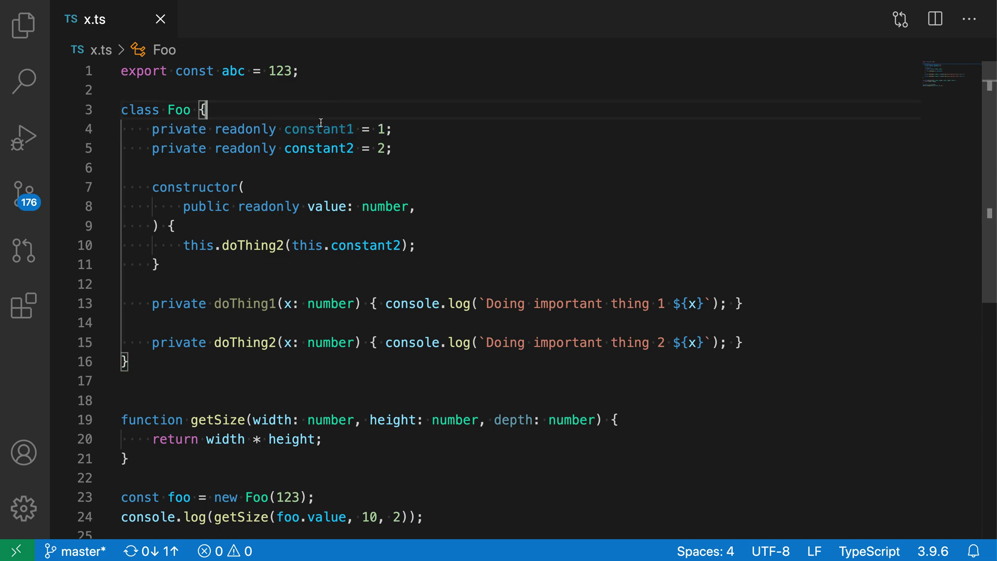
- Apply the Quick Fix 'Remove unused declaration for: constant1' on line 4
double_click(310, 130)
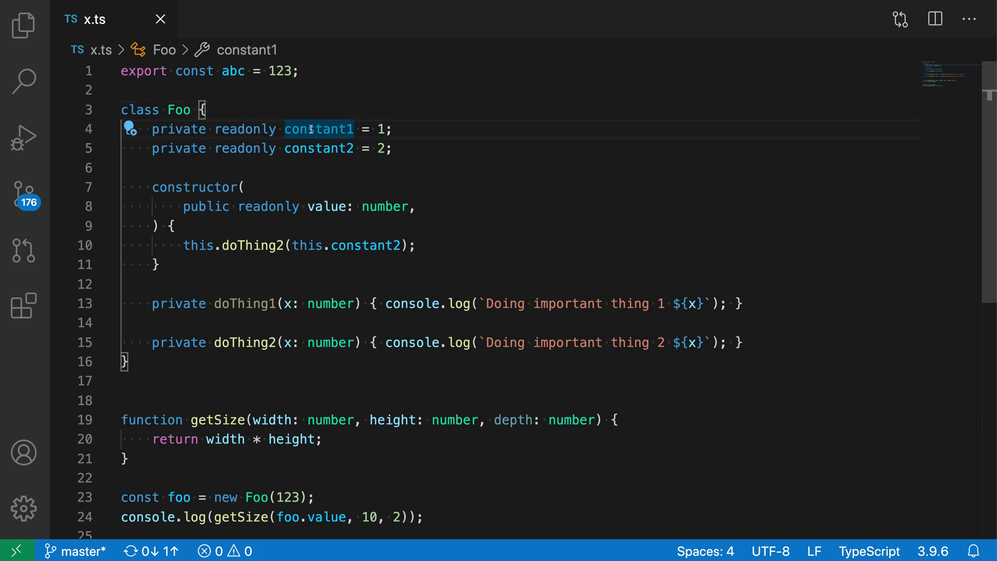
left_click(130, 129)
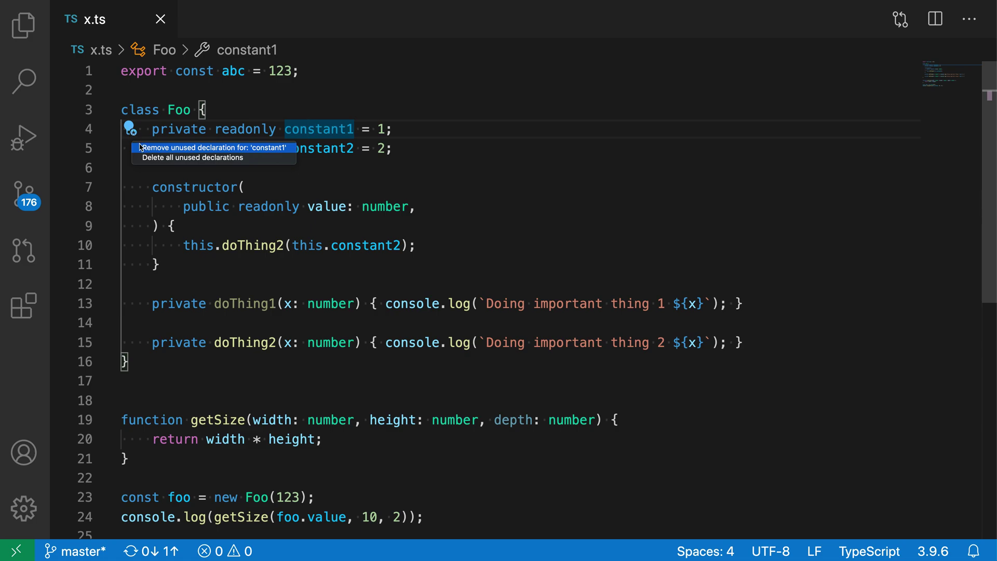
left_click(140, 147)
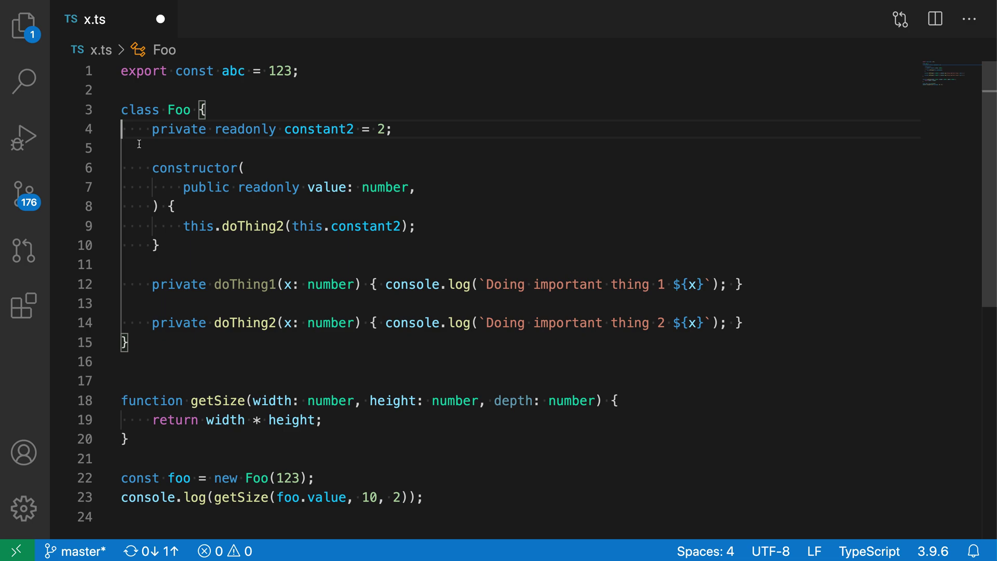
scroll(218, 246, "down", 1)
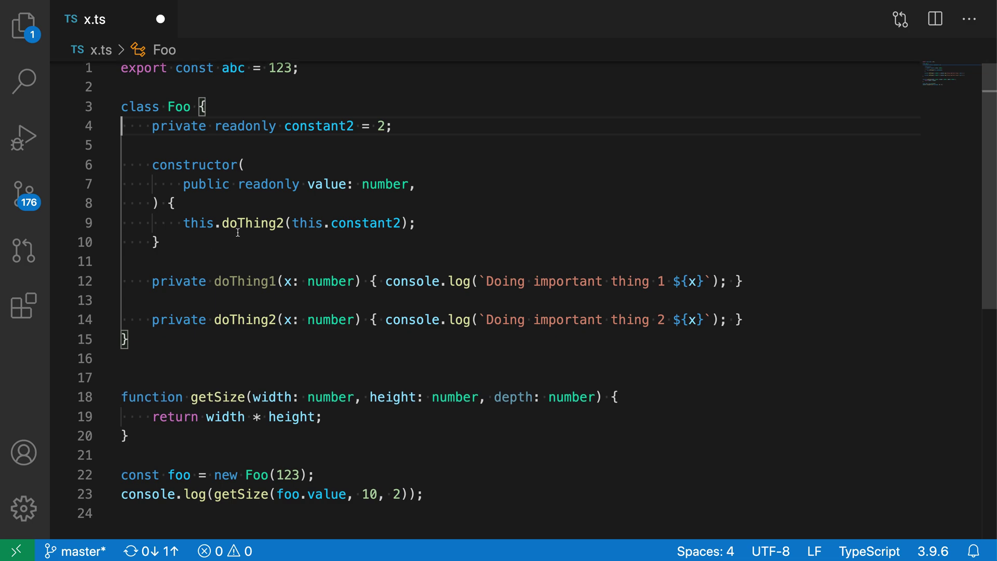
mouse_move(245, 284)
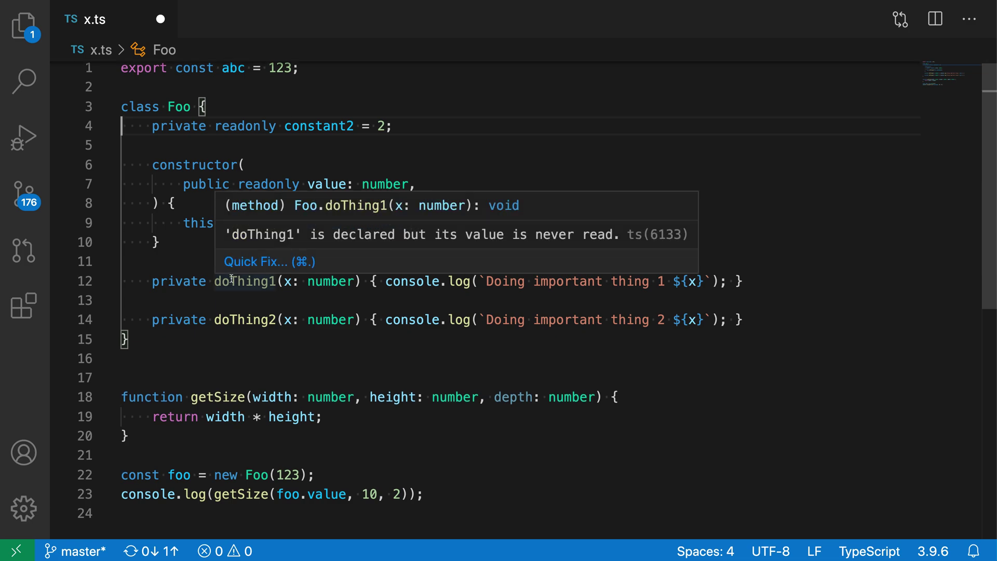
- Apply the Quick Fix 'Remove unused declaration for: doThing1', leaving only doThing2
left_click(231, 281)
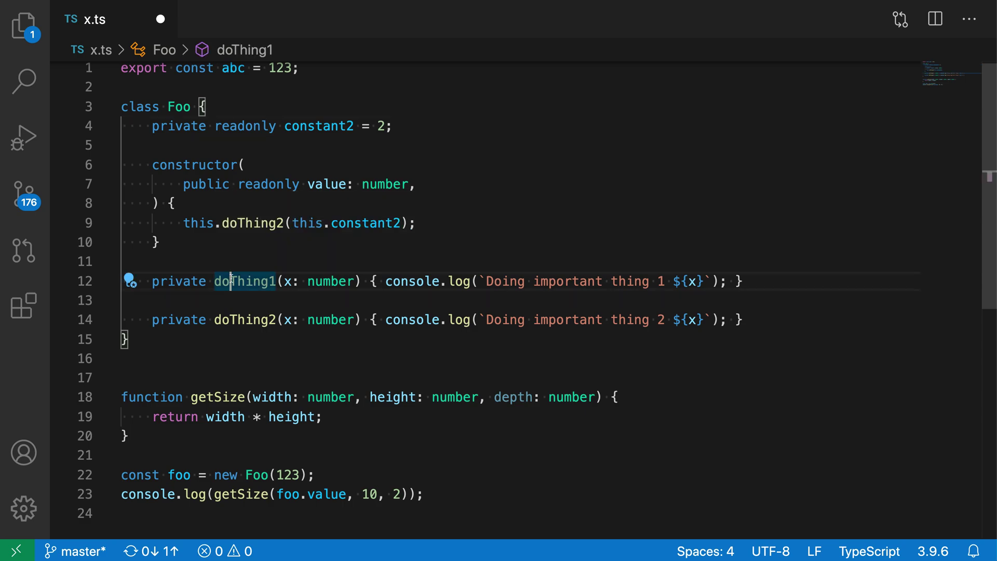
left_click(130, 281)
left_click(155, 299)
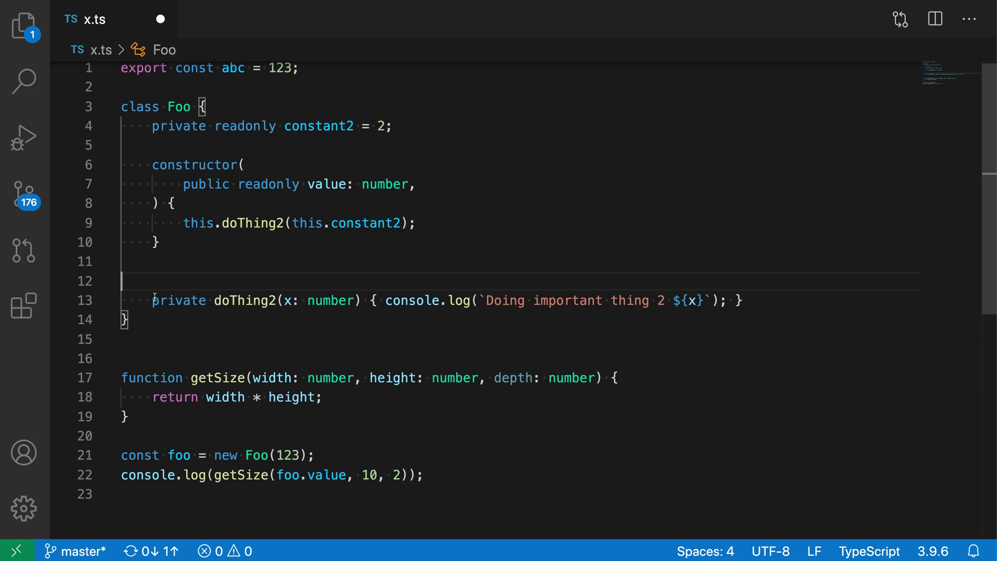
scroll(229, 327, "down", 2)
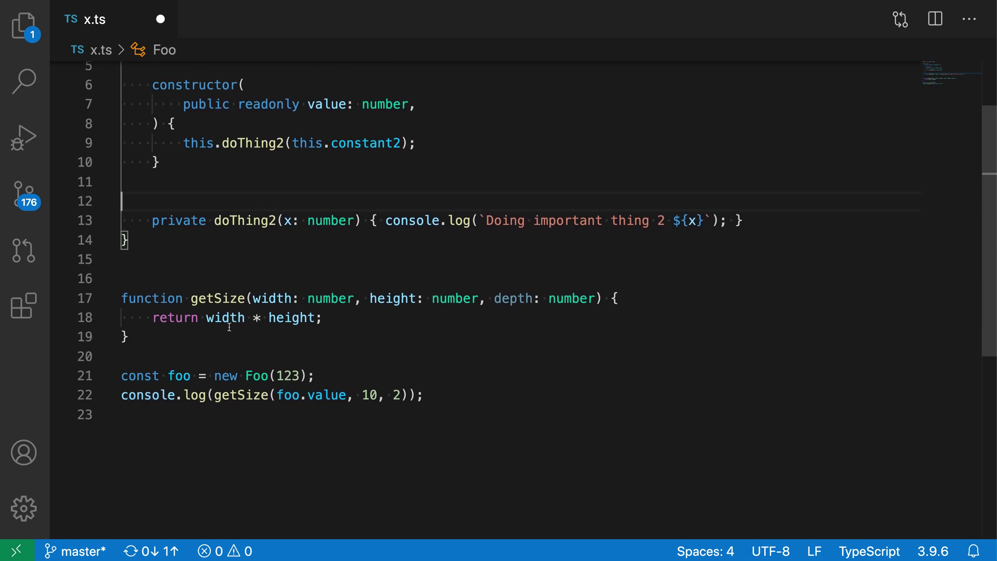
scroll(229, 327, "down", 1)
scroll(230, 328, "down", 1)
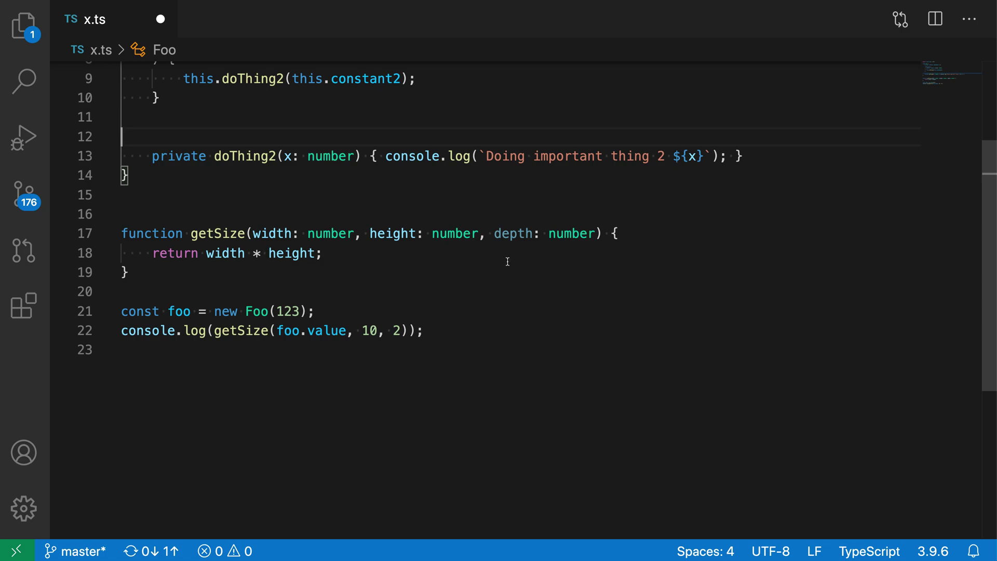
mouse_move(513, 298)
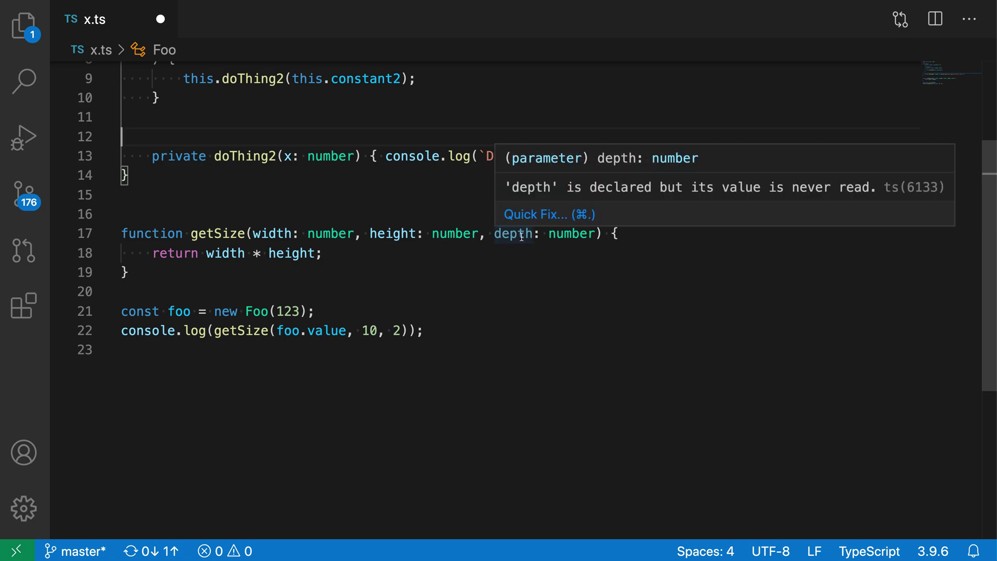
- Show the Quick Fix options for getSize's unused depth parameter
left_click(523, 233)
left_click(131, 214)
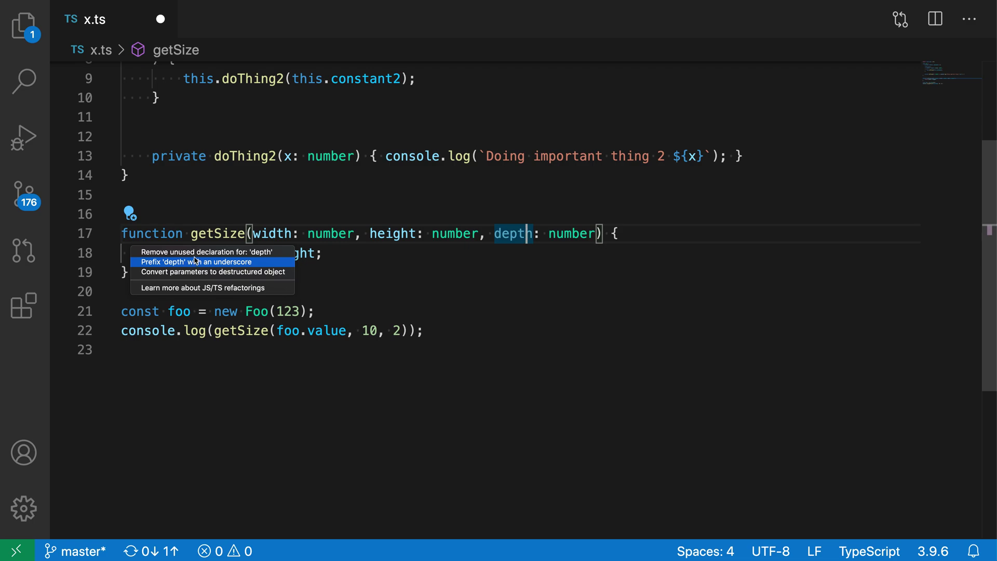
- Remove the depth parameter and its call argument, then undo and redo the removal
left_click(194, 254)
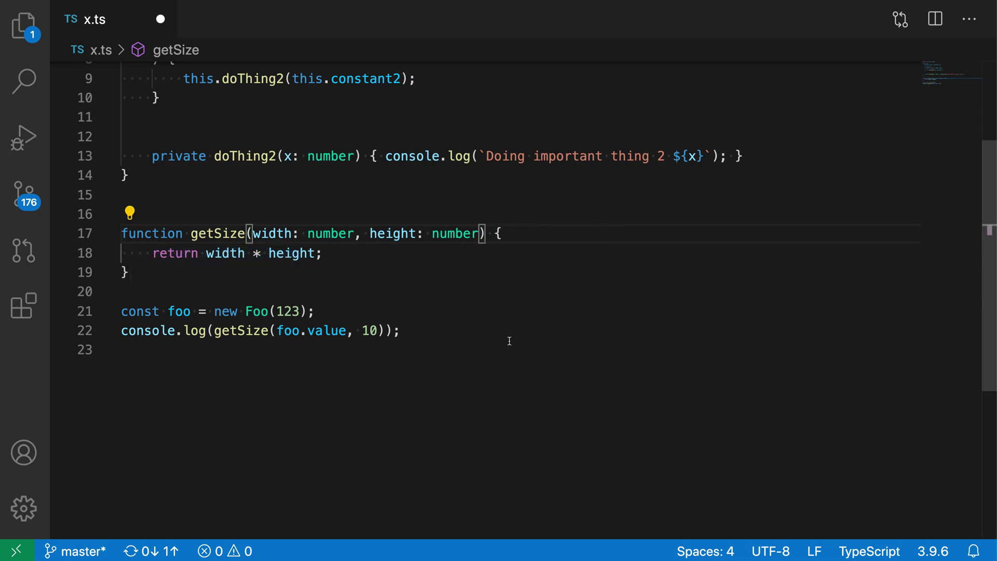
key("ctrl+z")
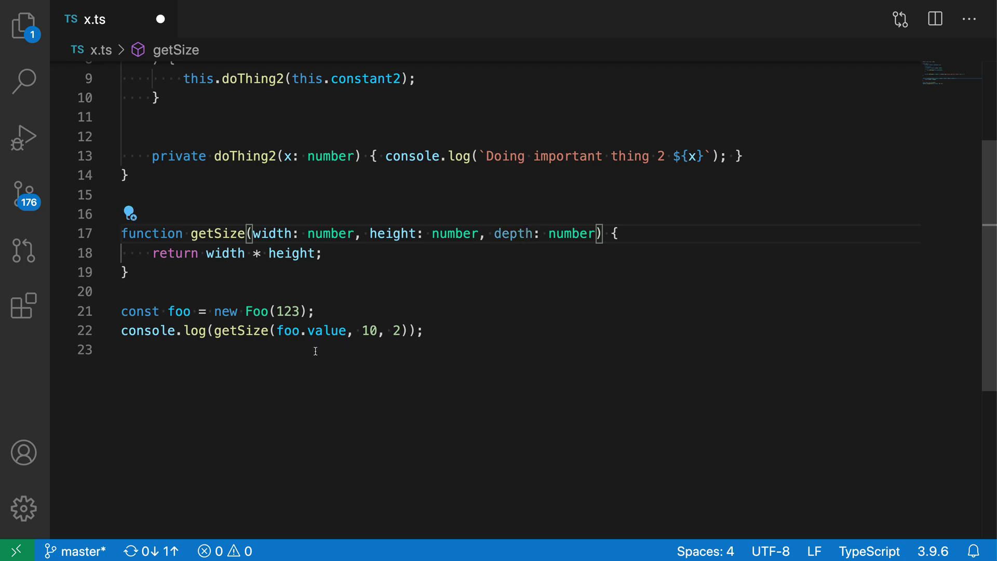
key("ctrl+shift+z")
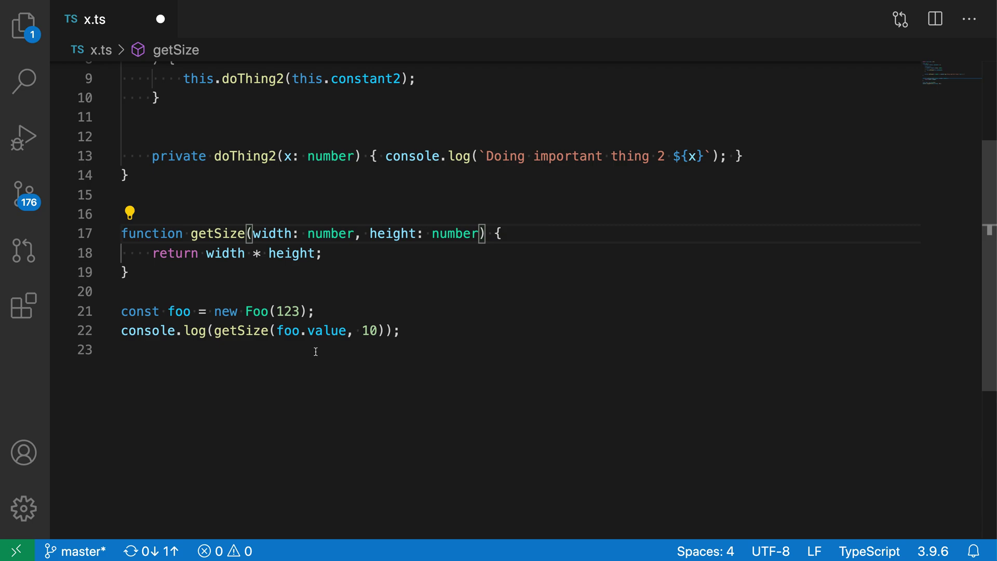